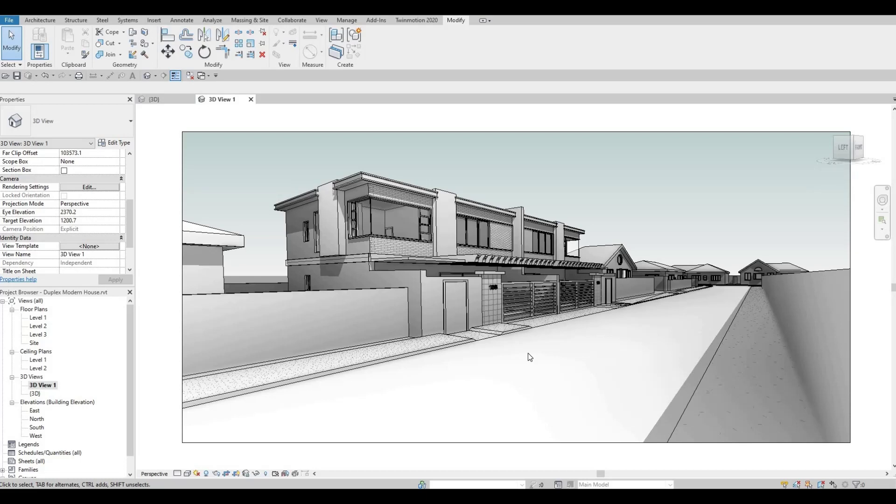
Step: Open the {3D} view and choose the upper-floor brick wall's outer face beside the window for Split Face
double_click(32, 393)
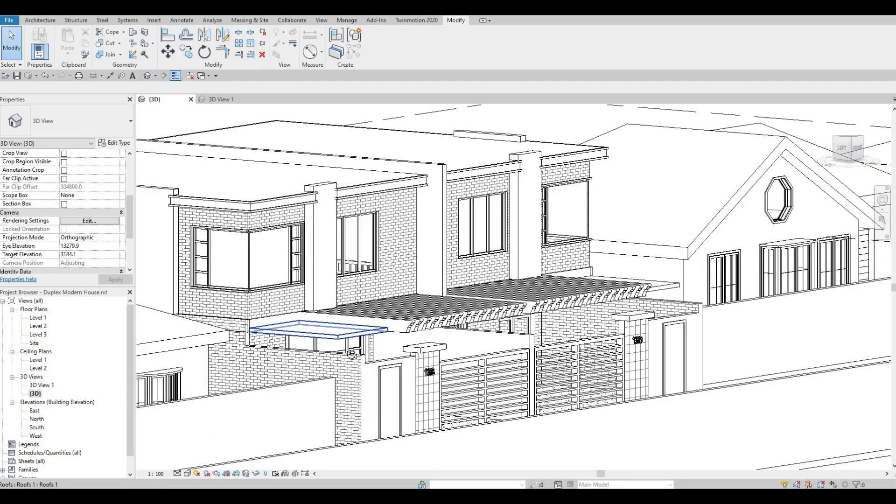
middle_click_drag(352, 353, 538, 358, "shift")
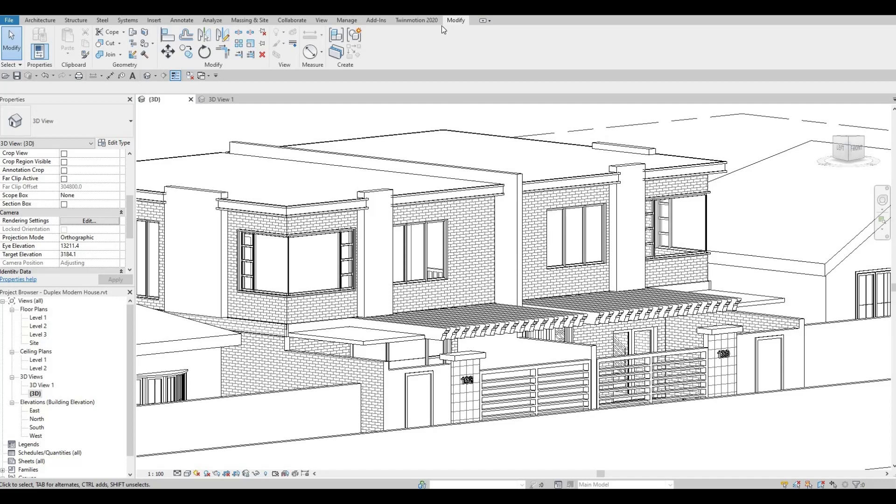
left_click(145, 33)
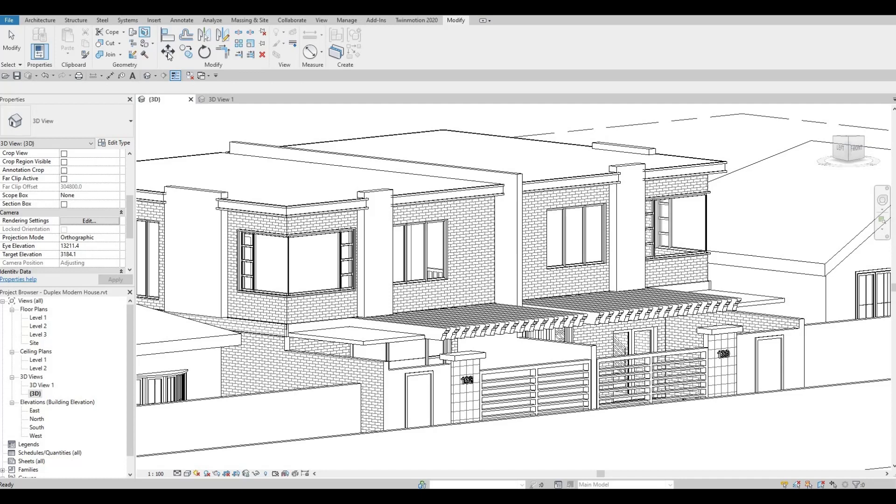
key("m")
key("v")
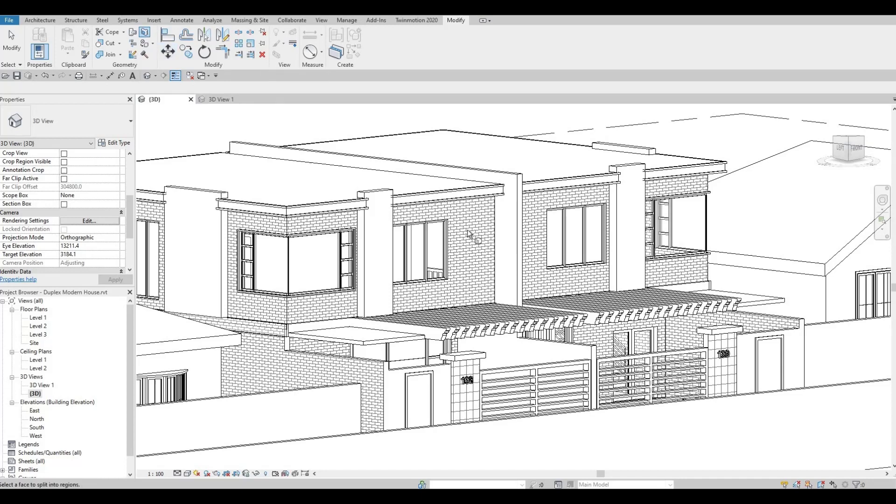
key("e")
scroll(469, 234, "up", 3)
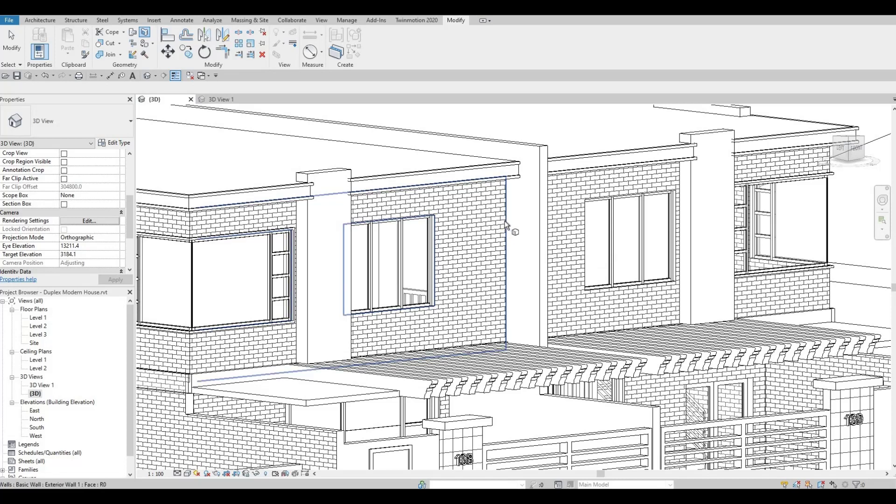
key("s")
key("f")
left_click(507, 226)
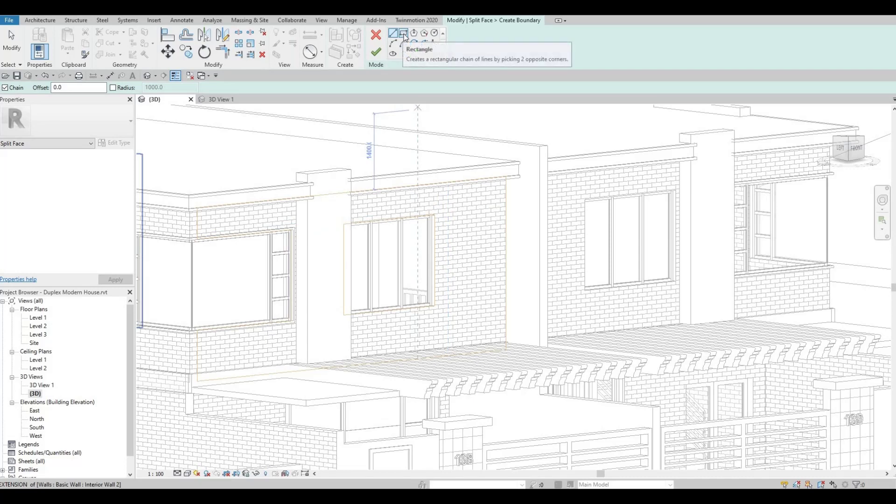
Step: Sketch a rectangular split boundary about 1800 by 1676 mm from the window's edge to the adjacent end of the wall
left_click(404, 34)
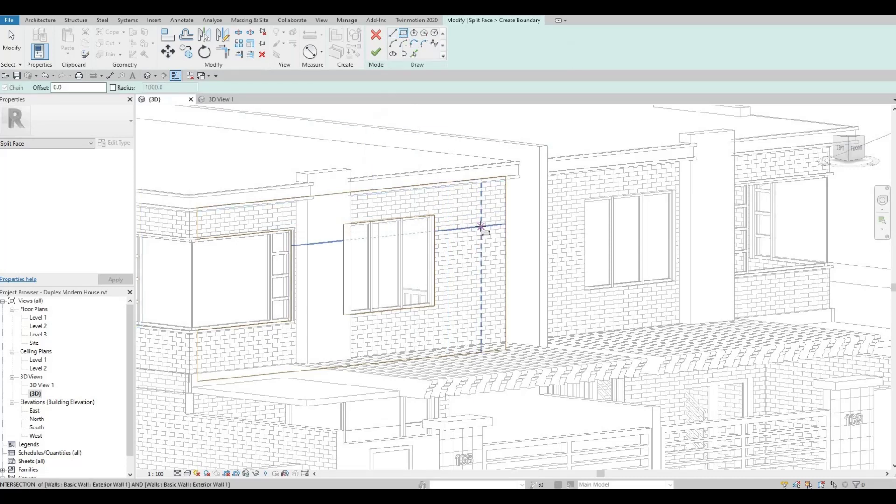
middle_click_drag(475, 236, 440, 273, "shift")
scroll(440, 274, "down", 2)
scroll(425, 240, "up", 5)
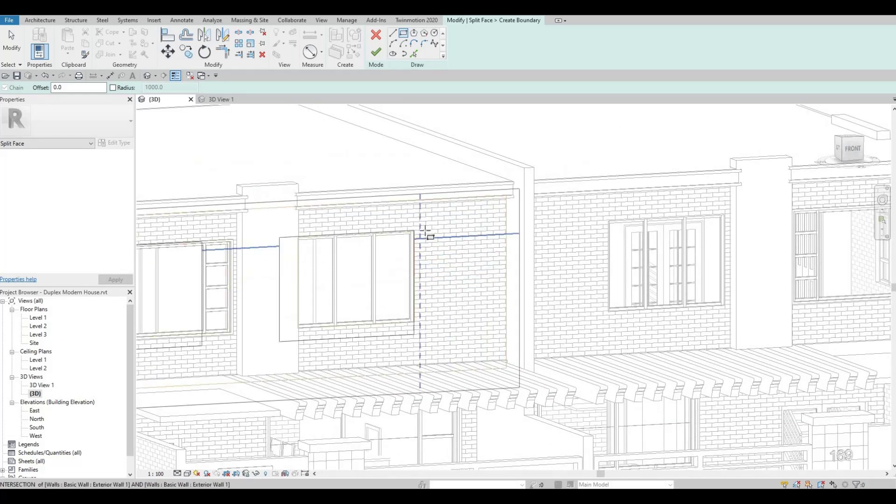
scroll(427, 229, "up", 4)
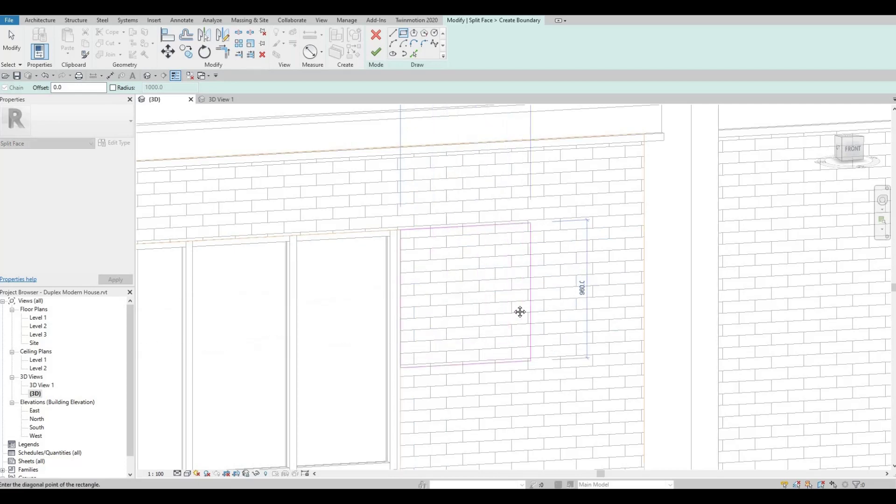
middle_click_drag(518, 313, 552, 360)
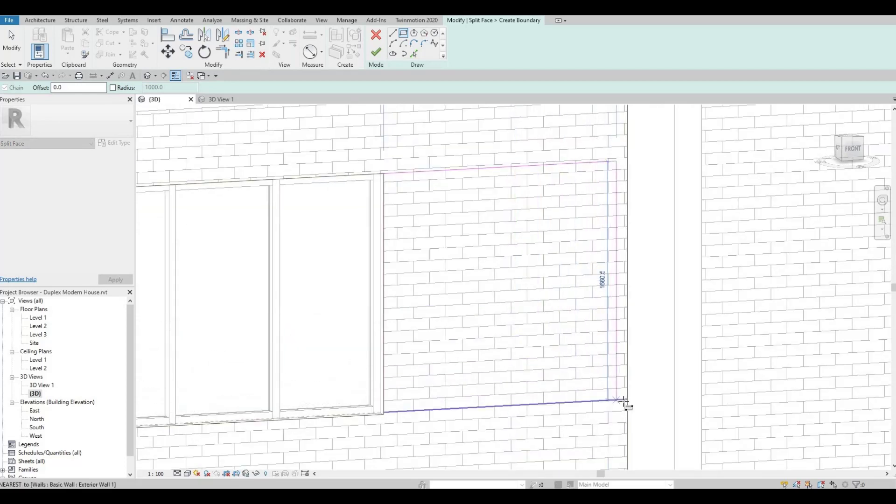
left_click(628, 401)
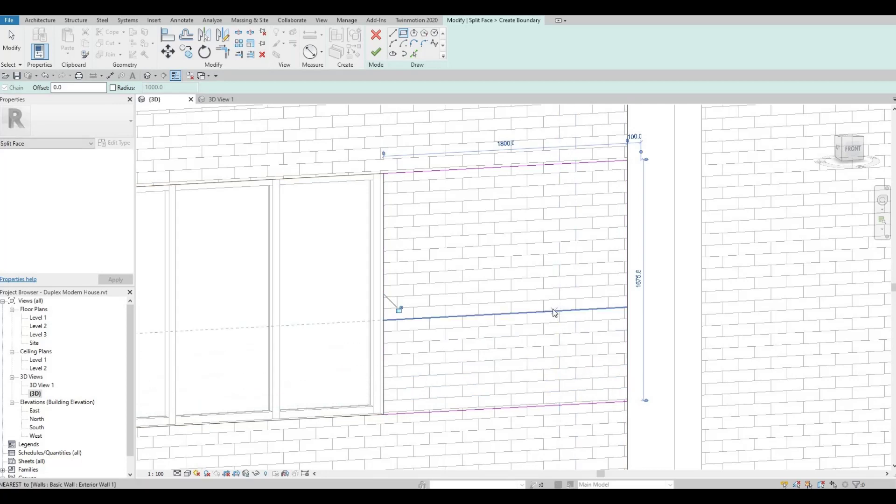
key("Escape")
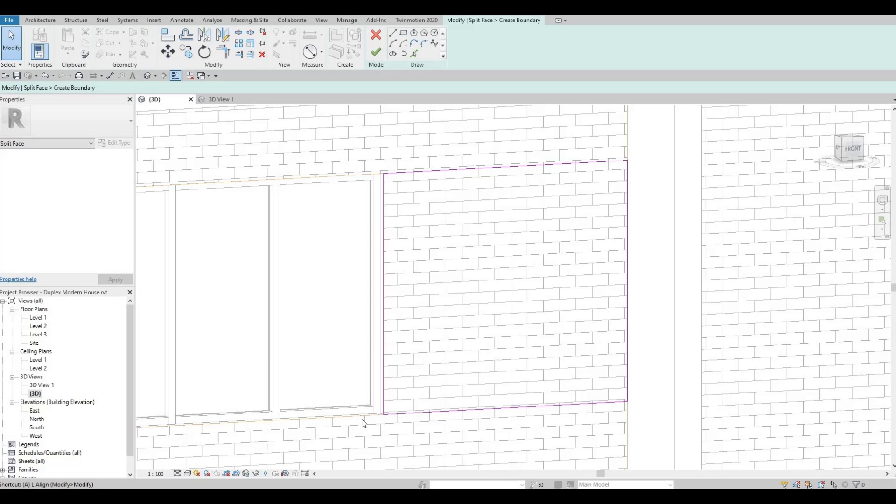
Step: Align the split boundary's lower edge with the bottom of the window frame and finish the face split
key("a")
key("l")
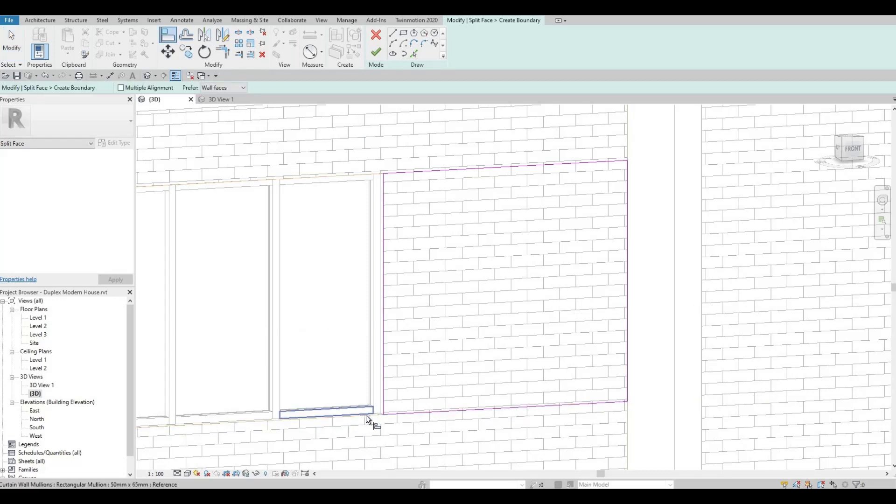
left_click(366, 416)
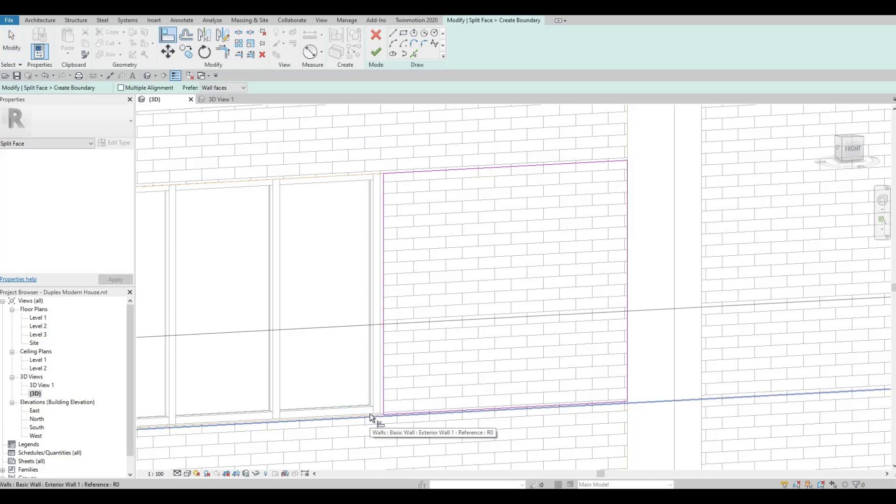
left_click(370, 414)
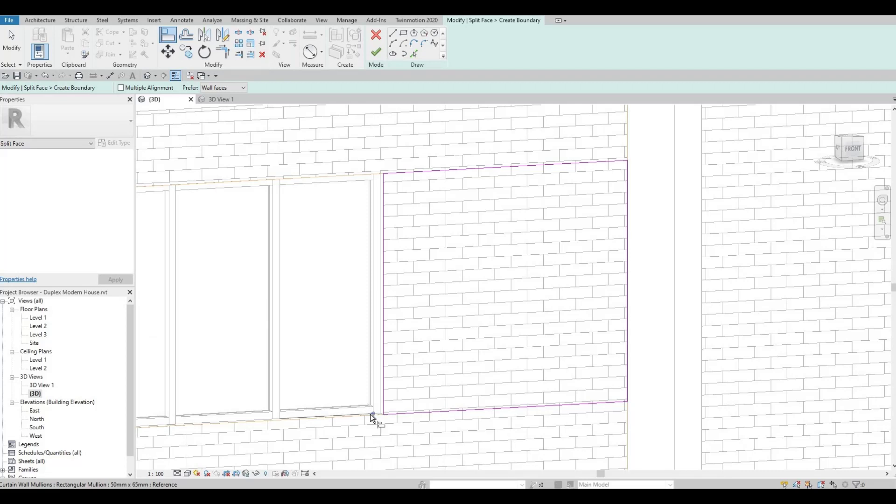
left_click(413, 416)
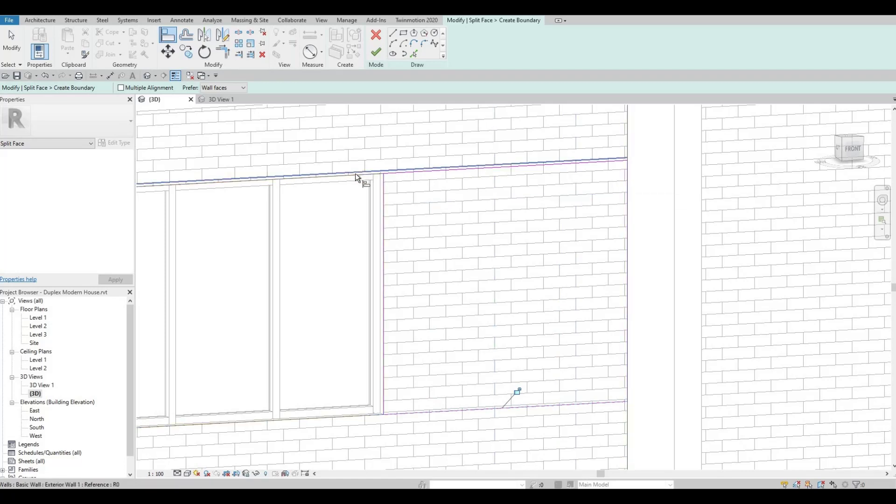
left_click(445, 249)
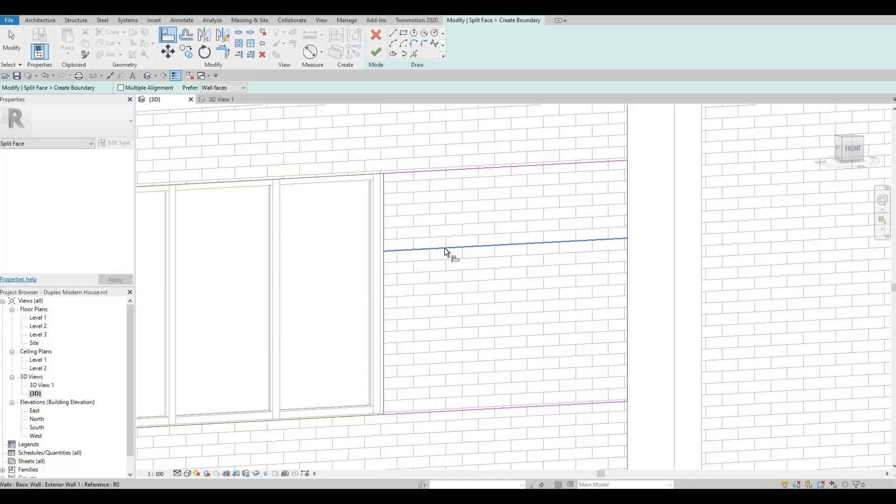
scroll(404, 156, "down", 1)
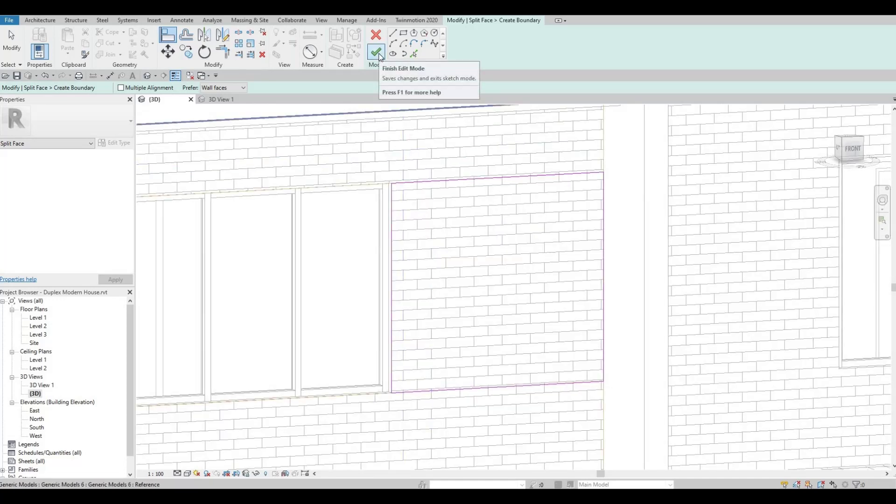
left_click(376, 51)
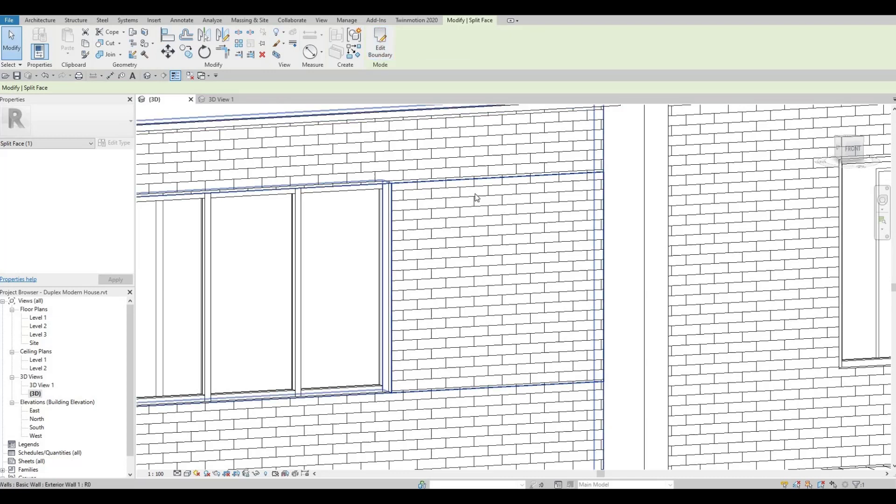
Step: Paint the split wall region with the Parking Stripe material and set the view's visual style to Consistent Colors
left_click(146, 44)
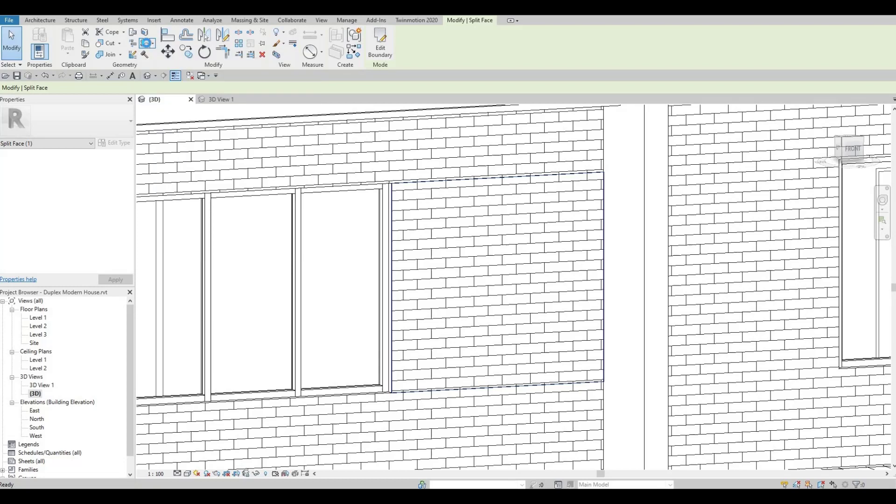
left_click(147, 43)
scroll(124, 182, "down", 1)
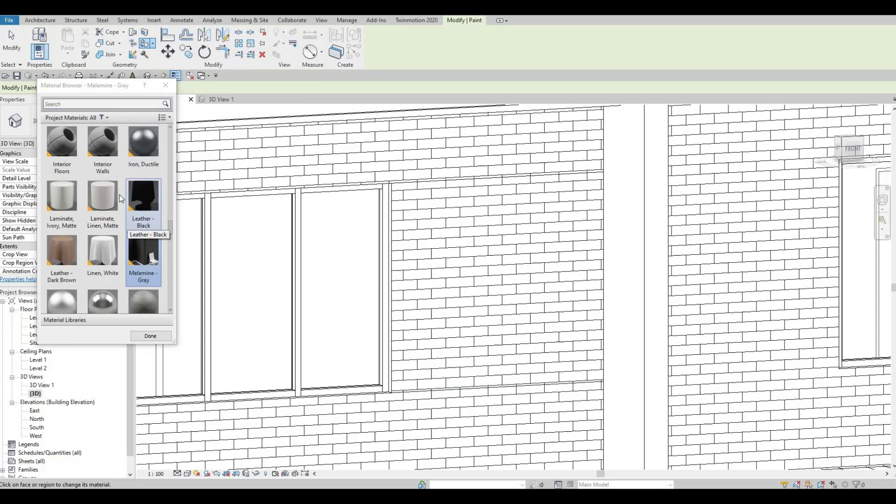
scroll(121, 197, "down", 3)
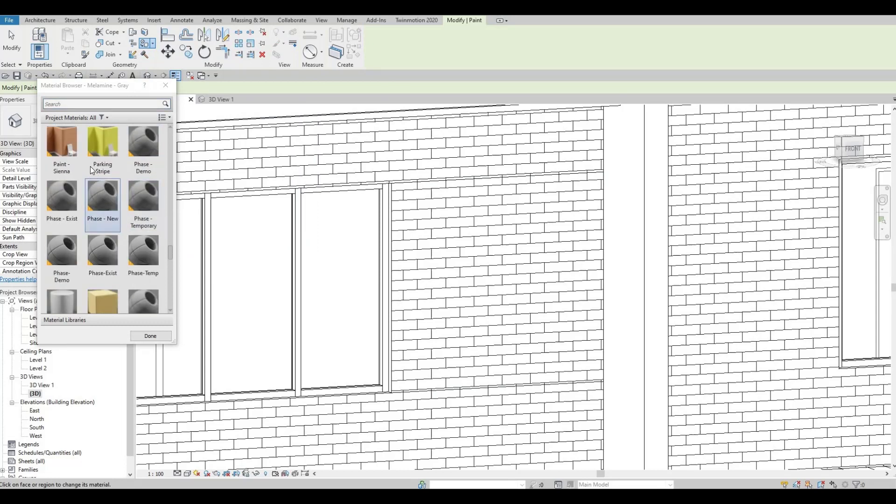
left_click(104, 143)
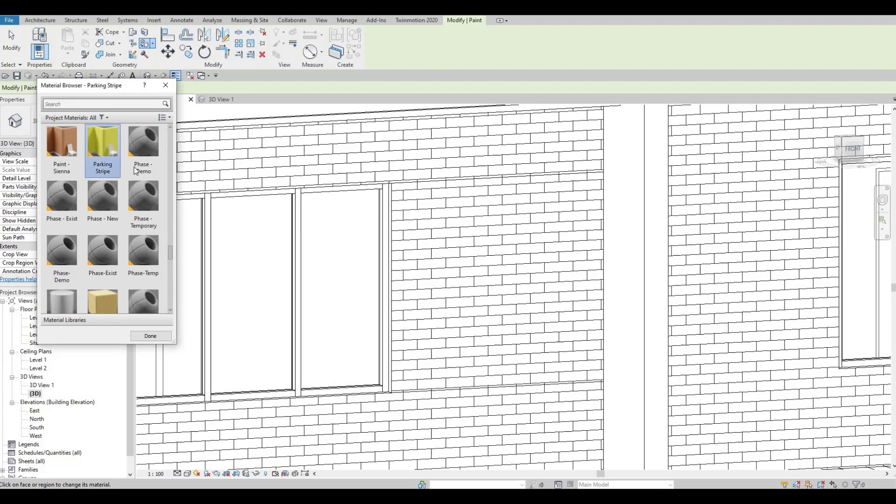
left_click(448, 244)
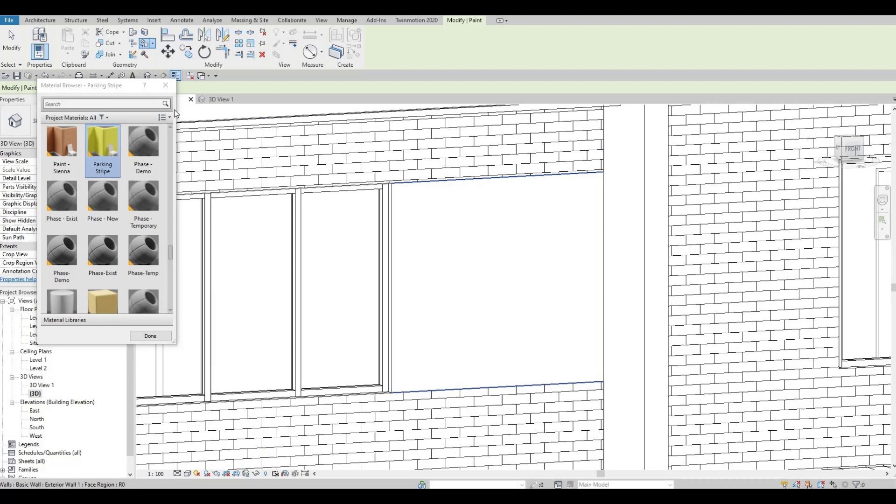
left_click(166, 86)
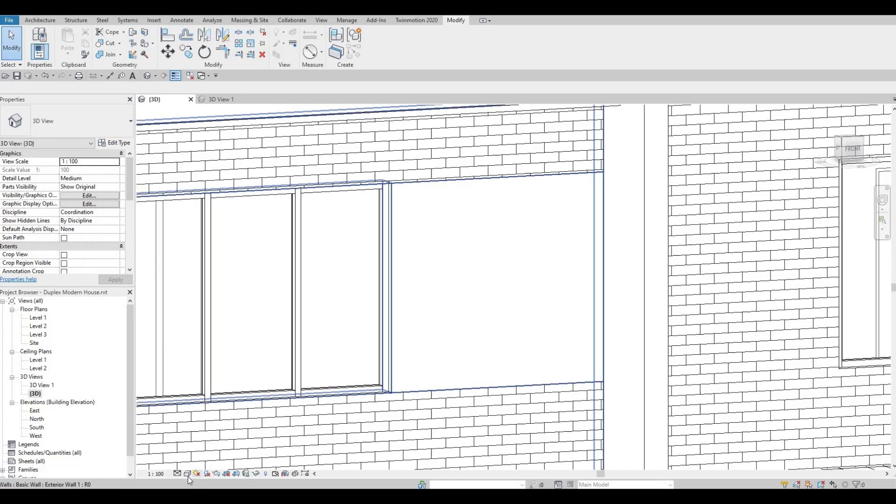
left_click(187, 474)
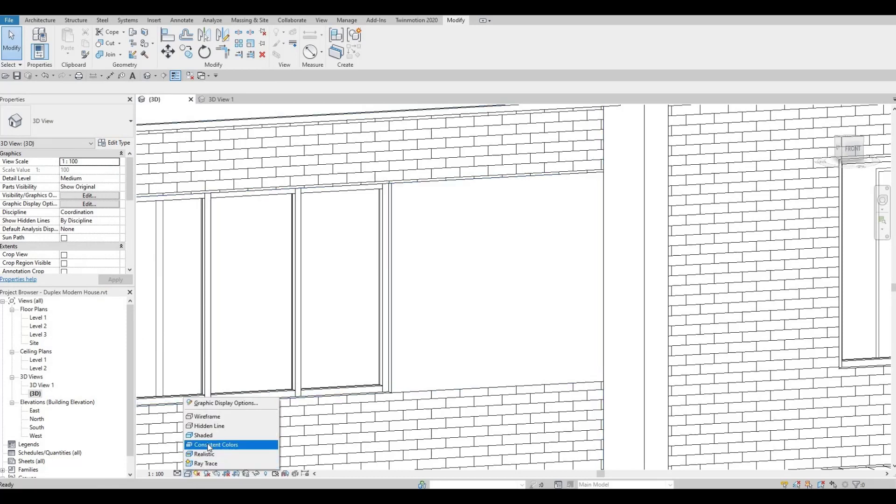
left_click(209, 446)
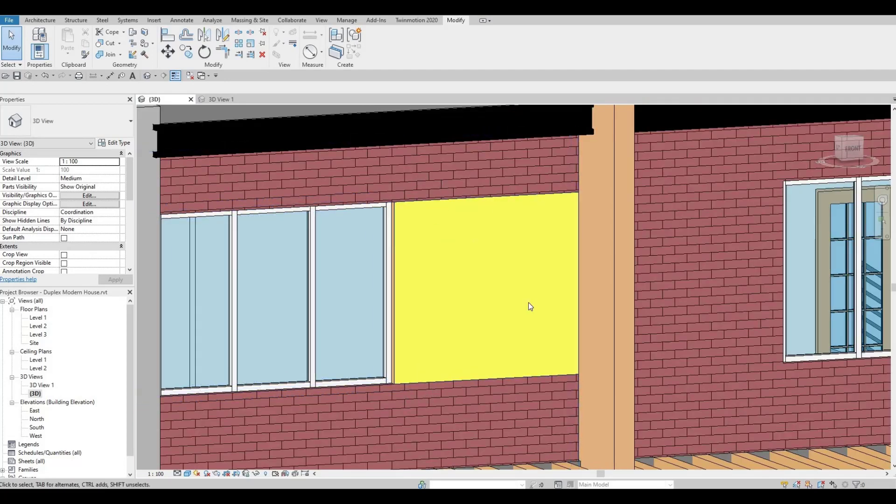
Step: Inspect the layer assembly and material of the brick wall's type, then close its properties without changes
left_click(577, 163)
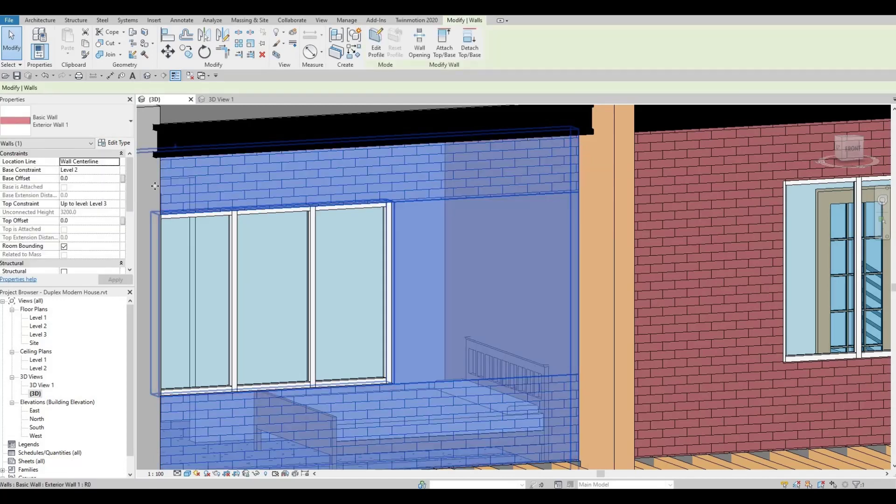
left_click(117, 143)
left_click(464, 229)
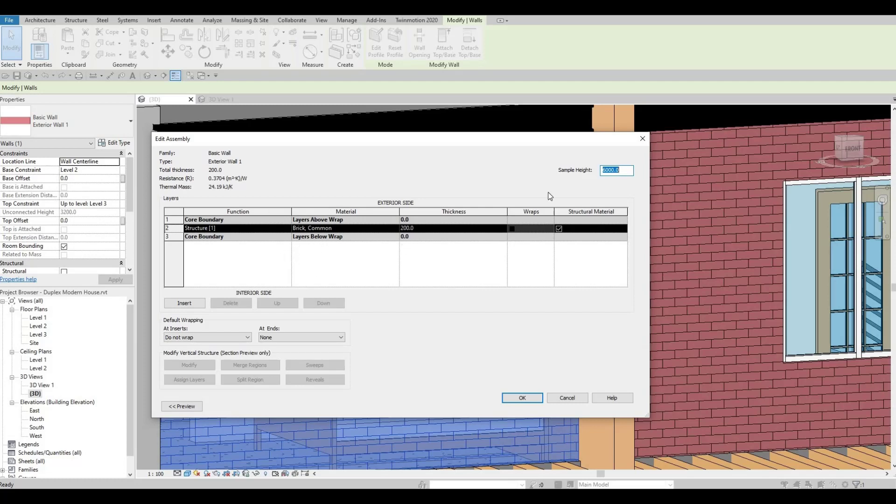
left_click(567, 398)
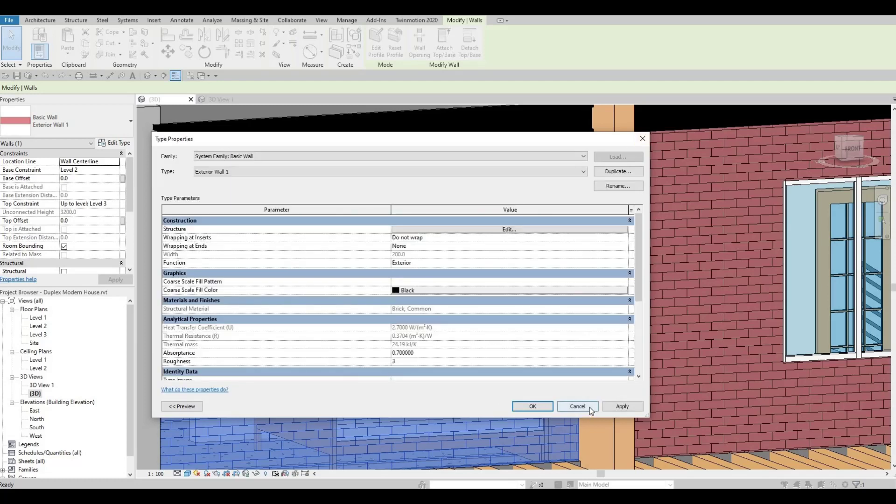
left_click(589, 408)
key("Escape")
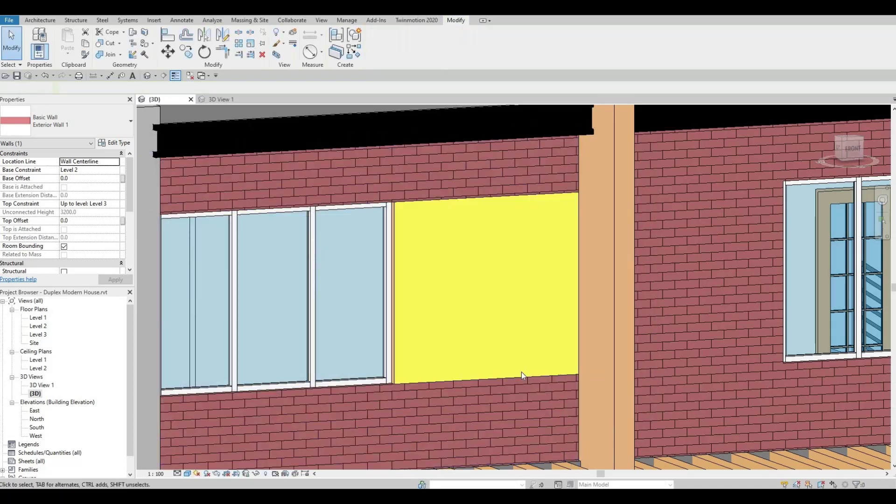